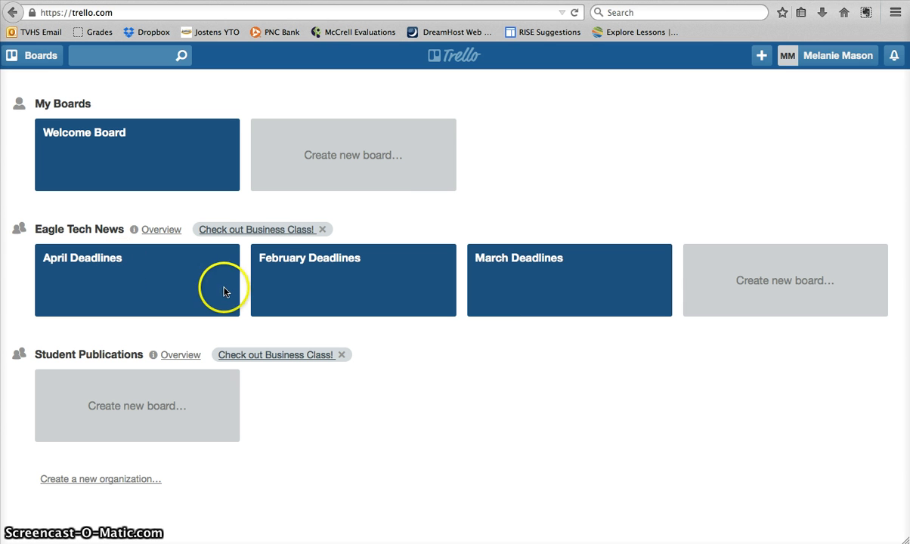
Open the Eagle Tech News team overview listing its April, February and March Deadlines boards.
left_click(159, 234)
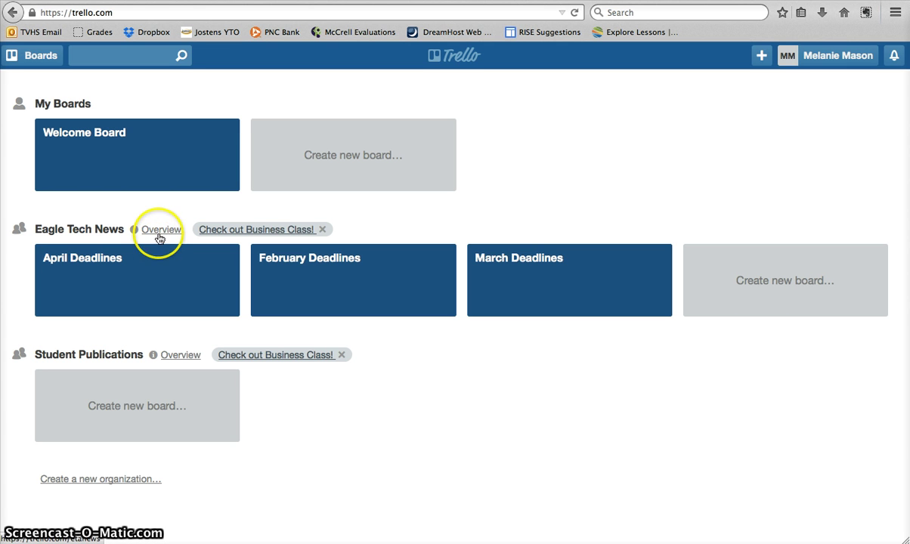
left_click(158, 235)
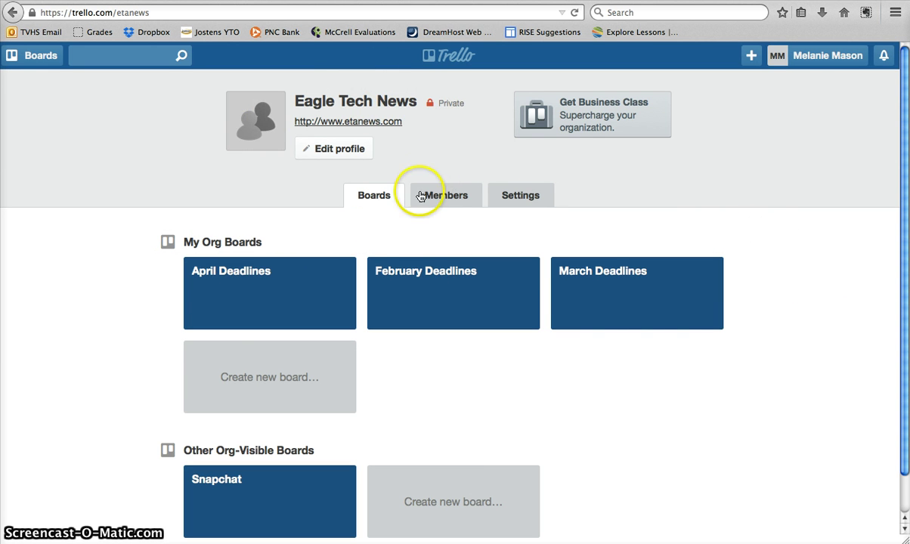
mouse_move(337, 280)
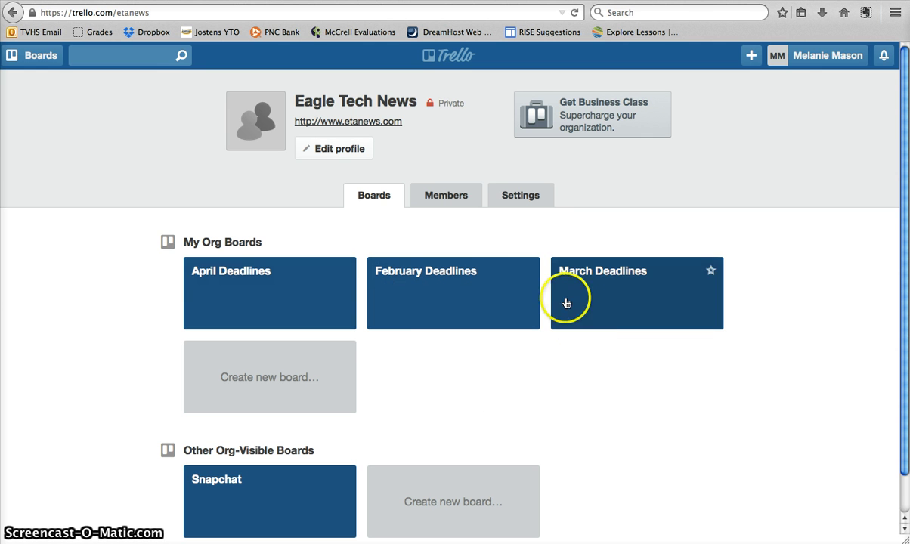
left_click(423, 306)
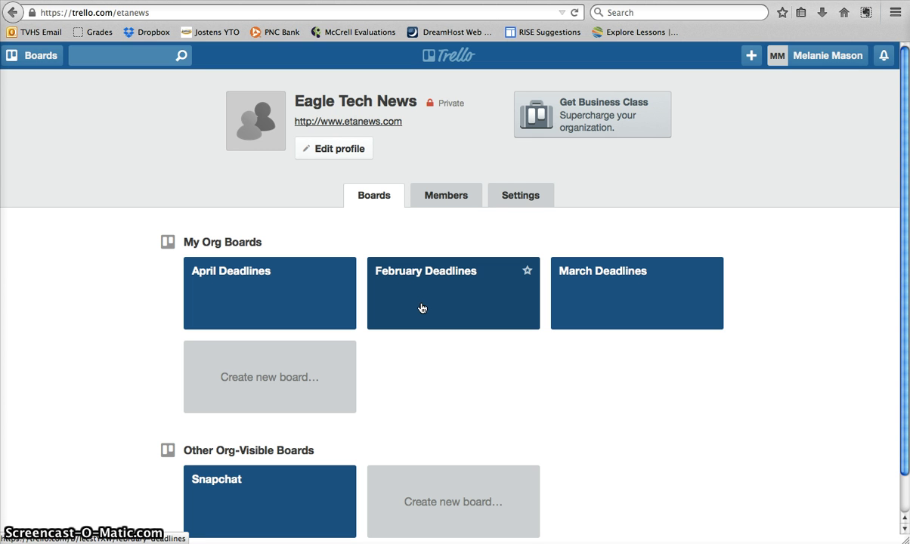
Open the February Deadlines board and scroll its lists from Start Here through Draft 1 and back.
left_click(435, 280)
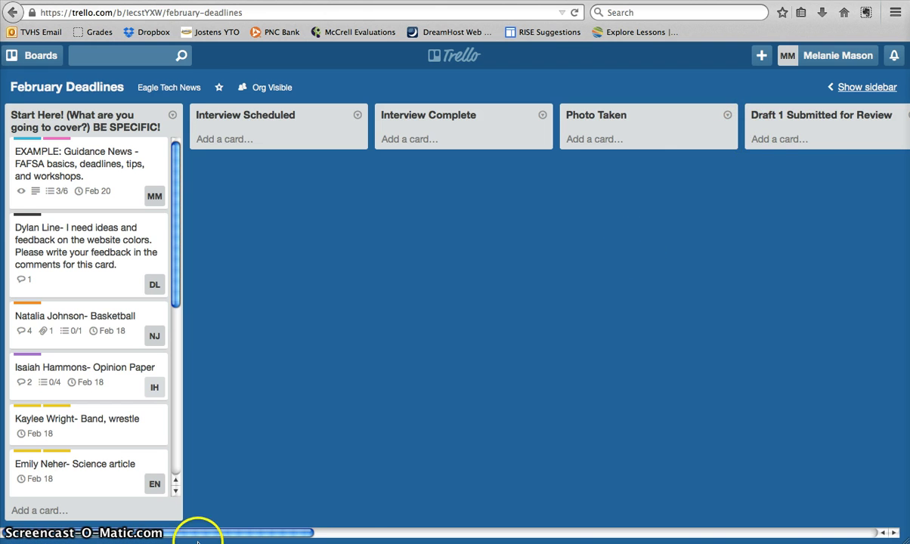
left_click_drag(189, 532, 121, 509)
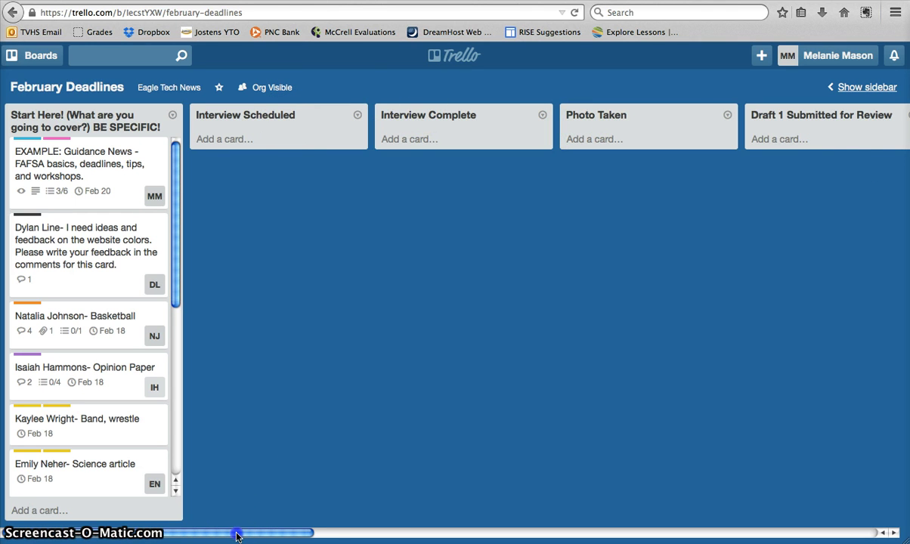
left_click_drag(236, 536, 713, 536)
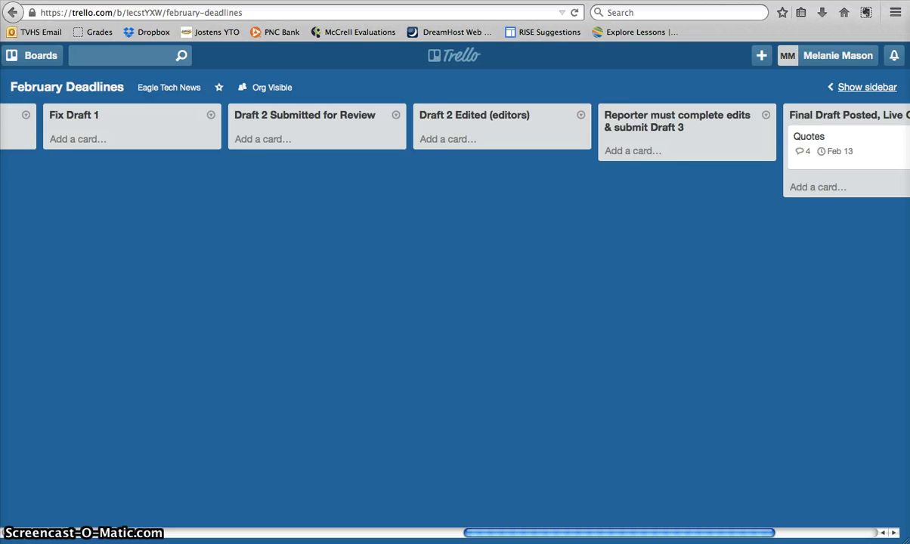
left_click_drag(617, 541, 209, 490)
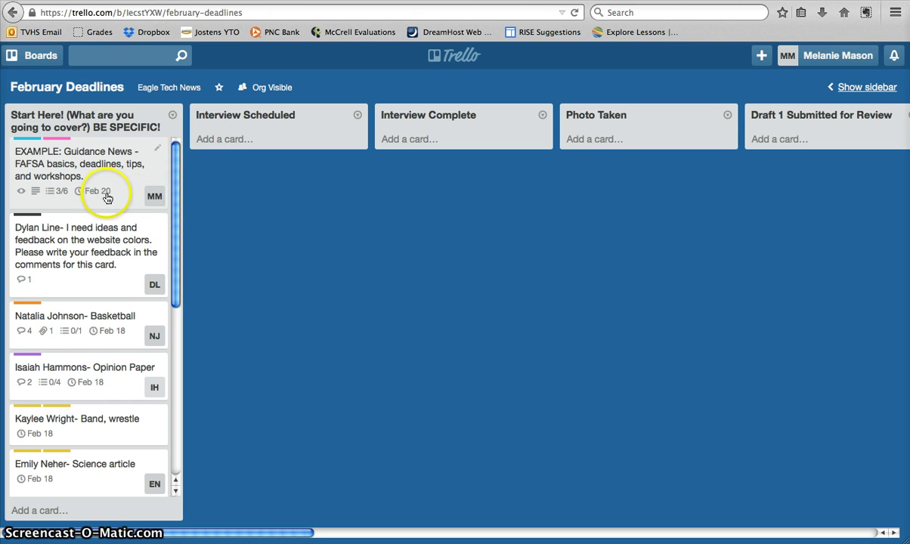
mouse_move(102, 198)
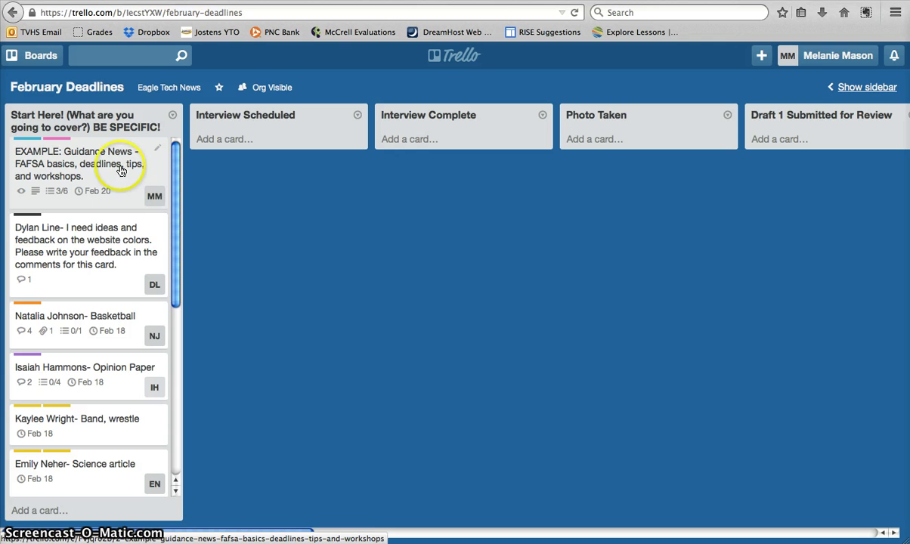
Drag the EXAMPLE FAFSA card from Start Here via Interview Scheduled into Interview Complete.
left_click_drag(108, 158, 320, 161)
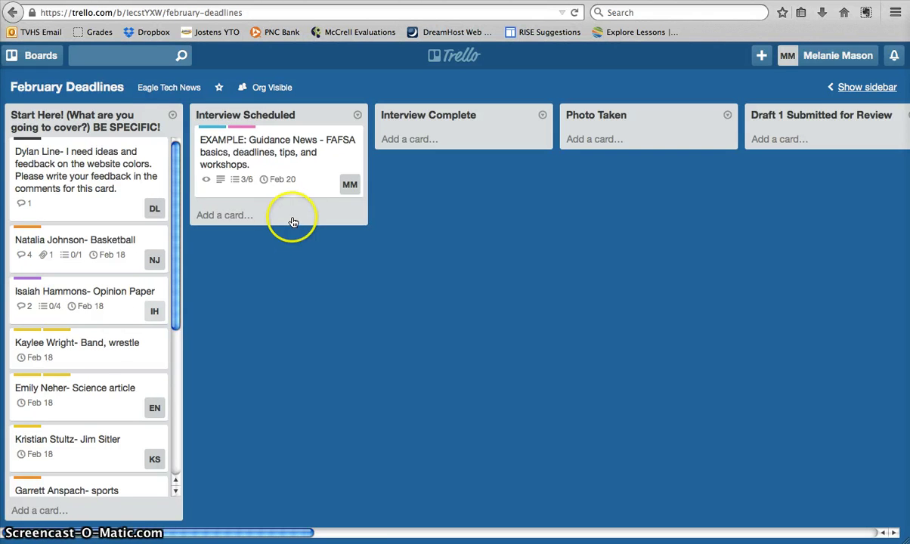
left_click(287, 156)
left_click_drag(288, 156, 451, 152)
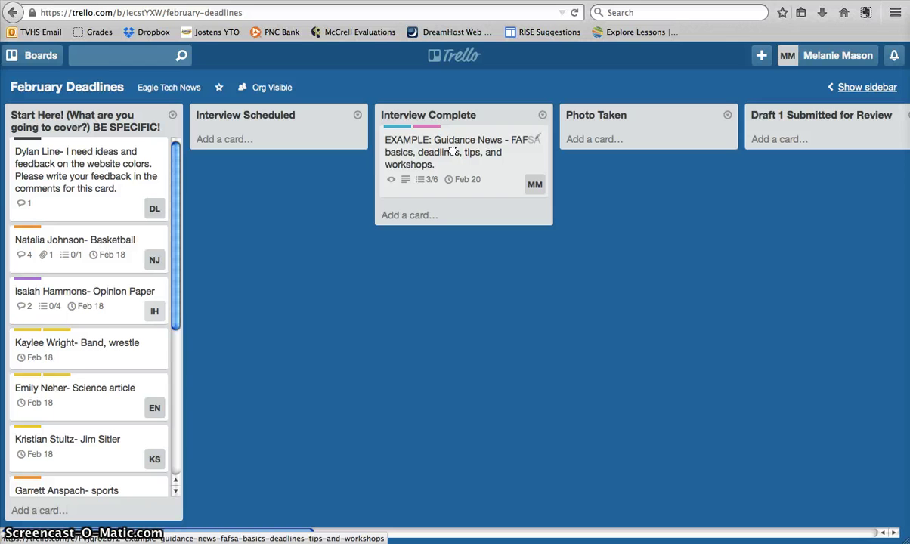
left_click_drag(452, 151, 427, 152)
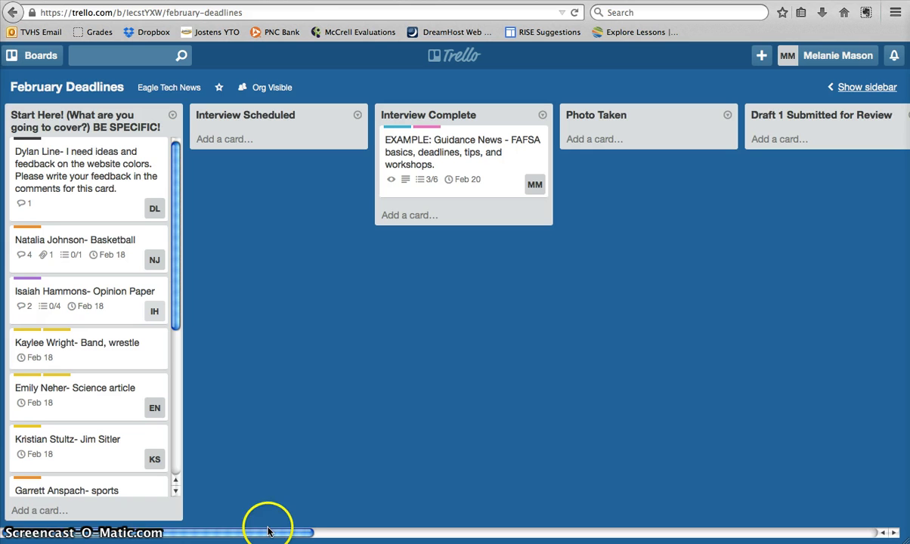
Scroll the board right and drag the EXAMPLE card from Interview Complete into Photo Taken.
left_click_drag(276, 536, 413, 538)
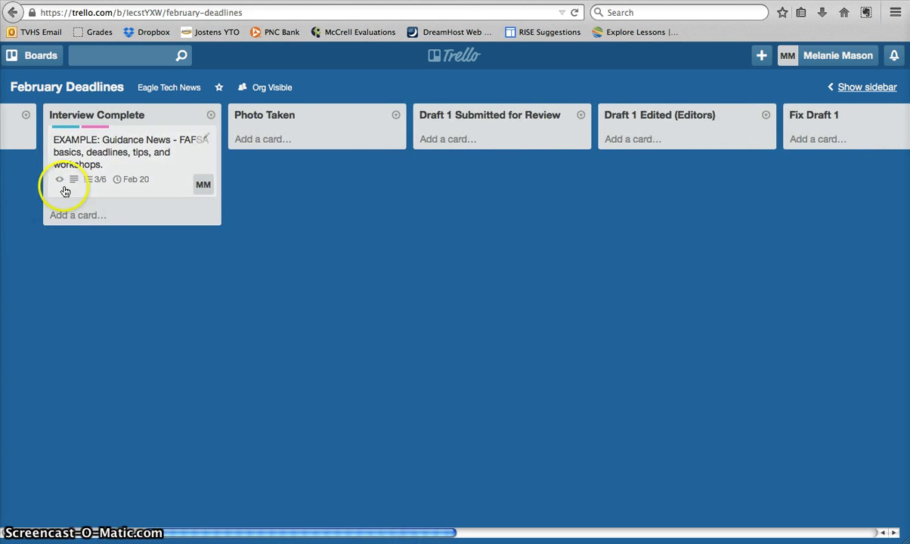
left_click_drag(71, 189, 288, 165)
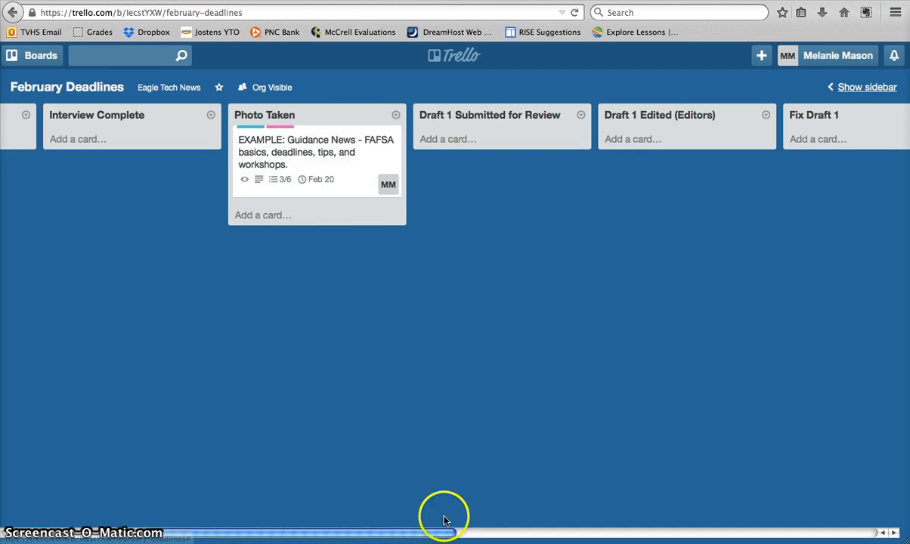
left_click_drag(432, 533, 496, 541)
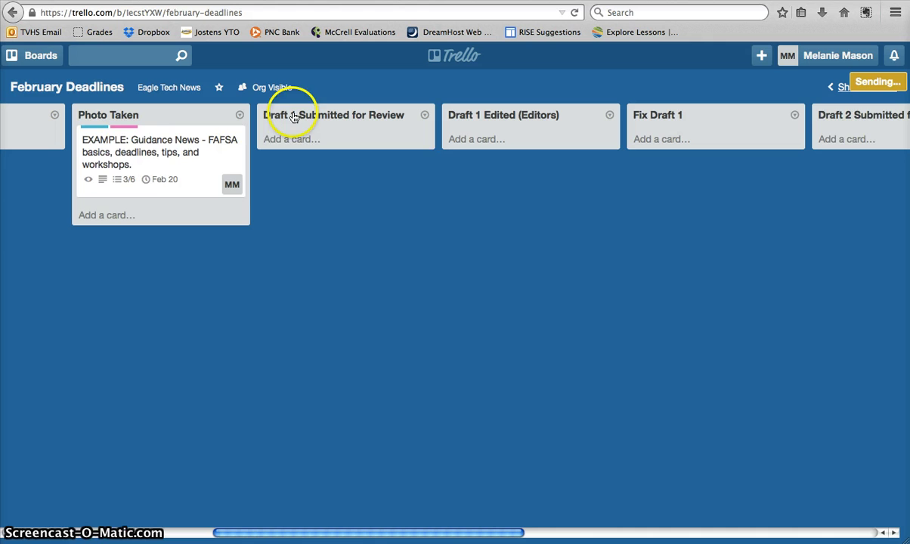
left_click(168, 151)
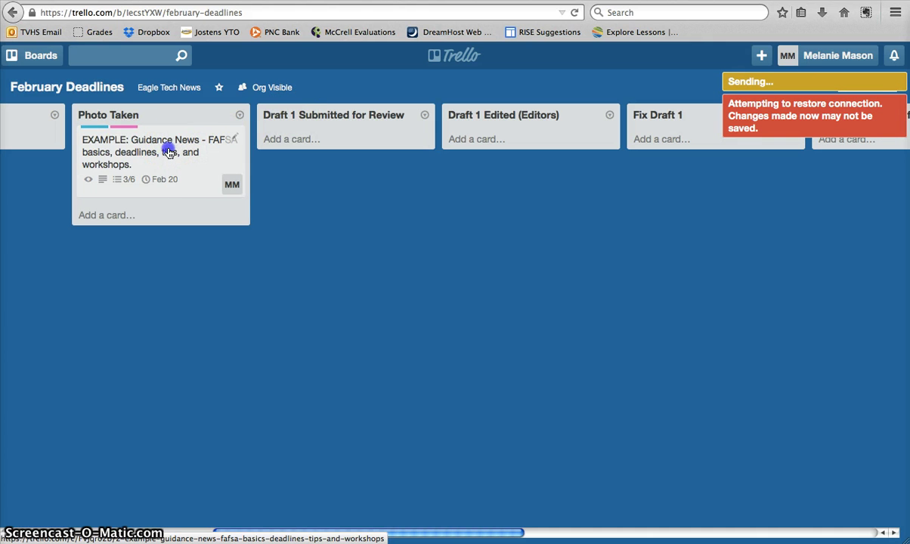
left_click_drag(168, 151, 339, 162)
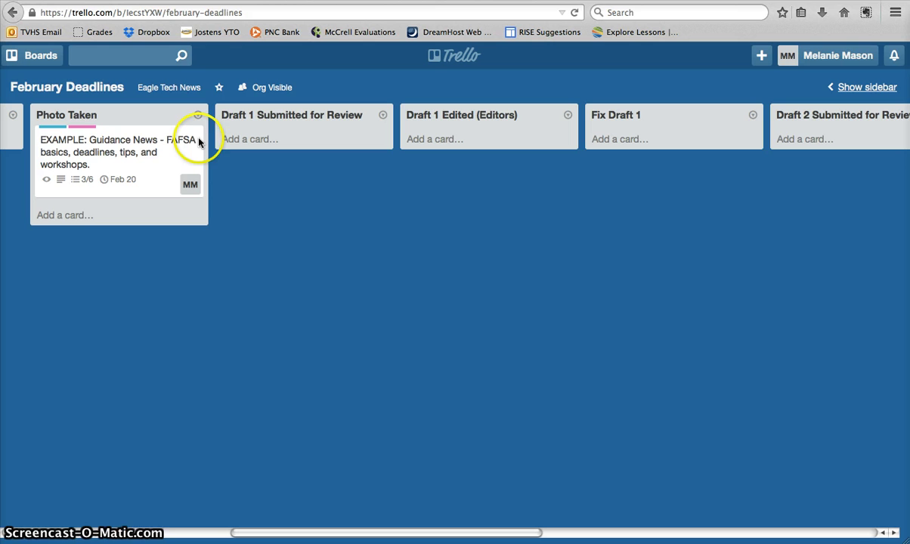
Drop the EXAMPLE card into Draft 1 Submitted for Review and open its details.
left_click(130, 146)
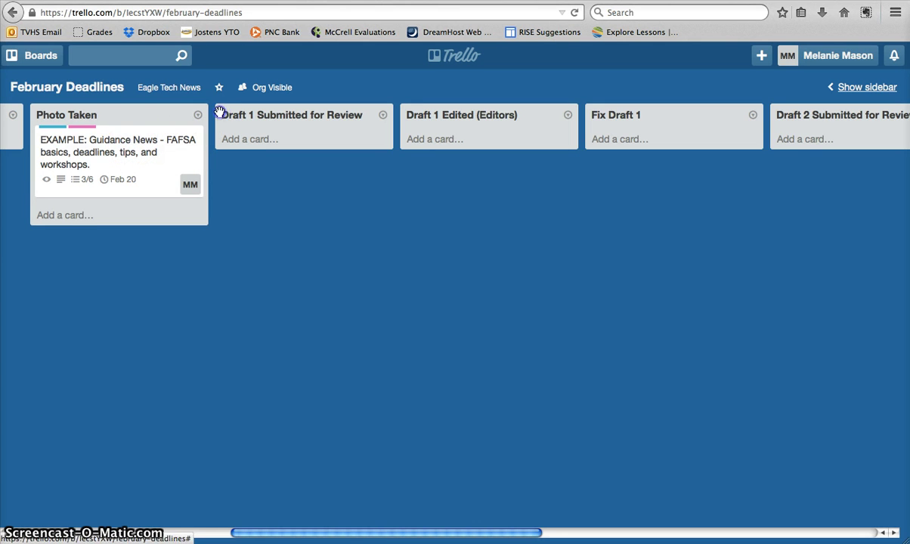
left_click_drag(166, 140, 310, 181)
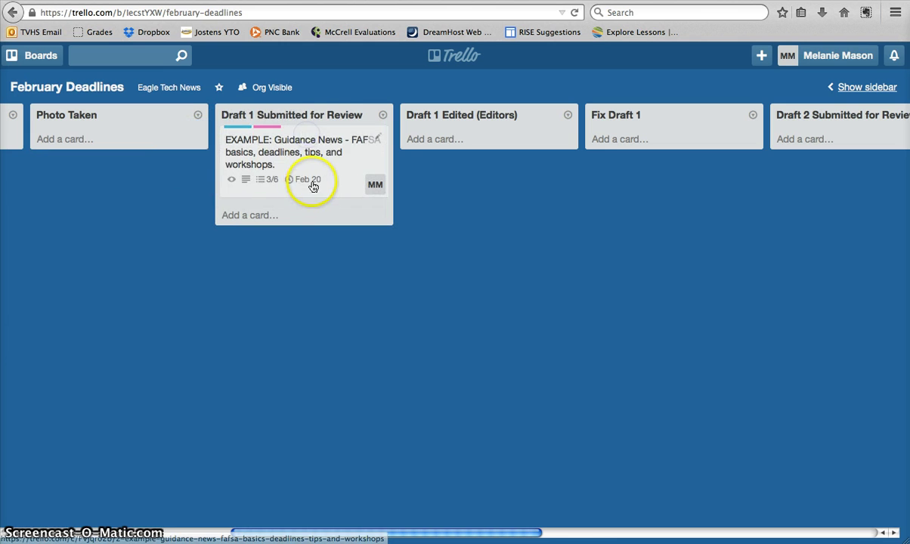
left_click(343, 152)
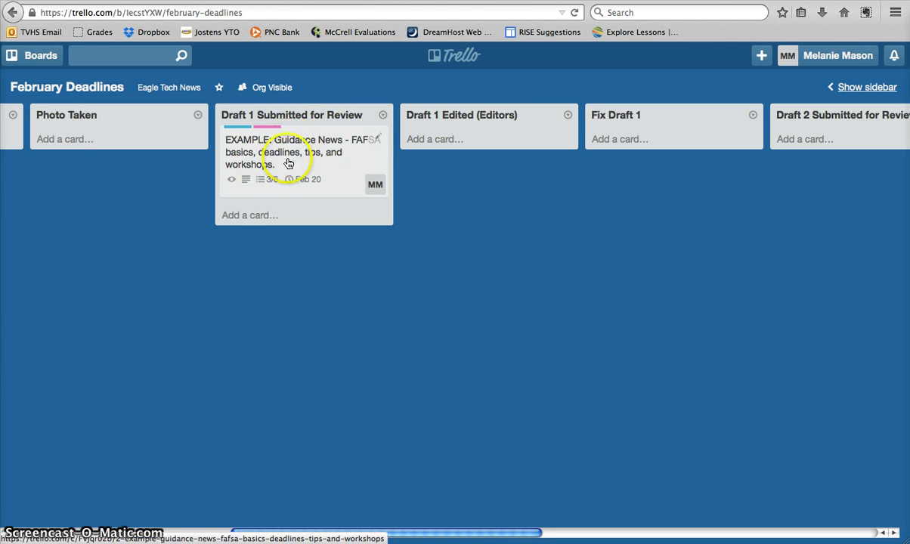
left_click(315, 154)
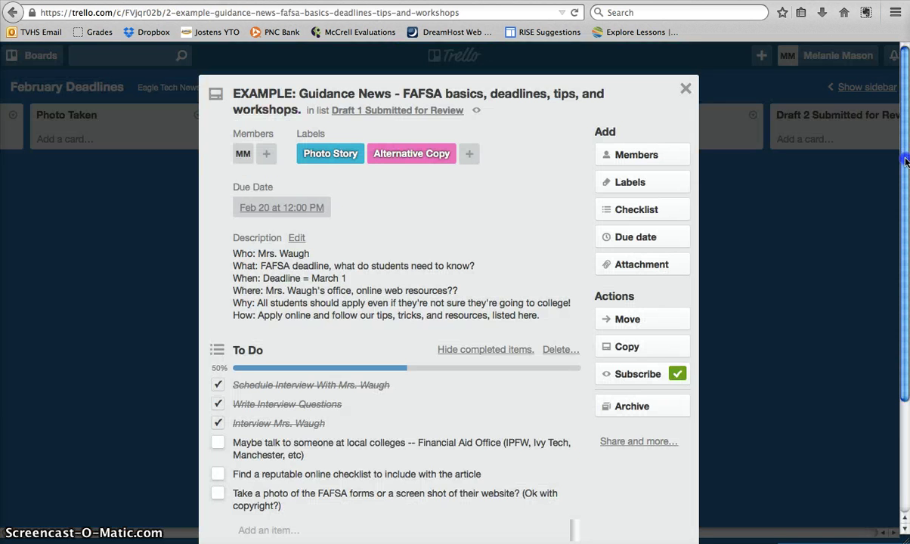
left_click_drag(906, 162, 906, 263)
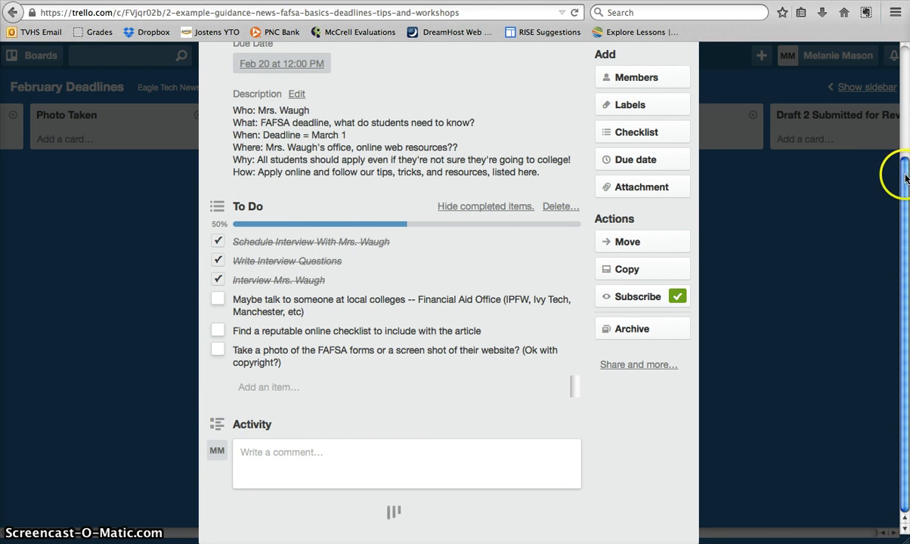
left_click_drag(898, 175, 829, 62)
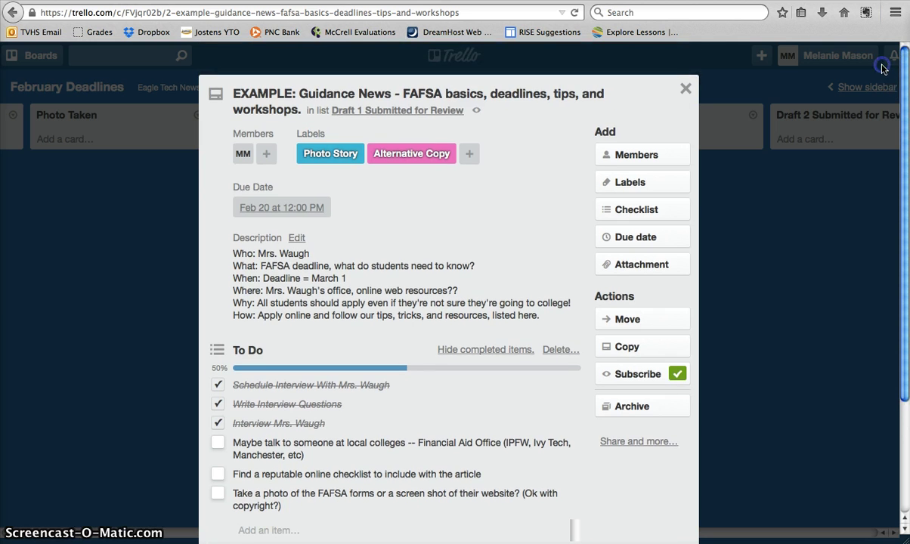
left_click(687, 89)
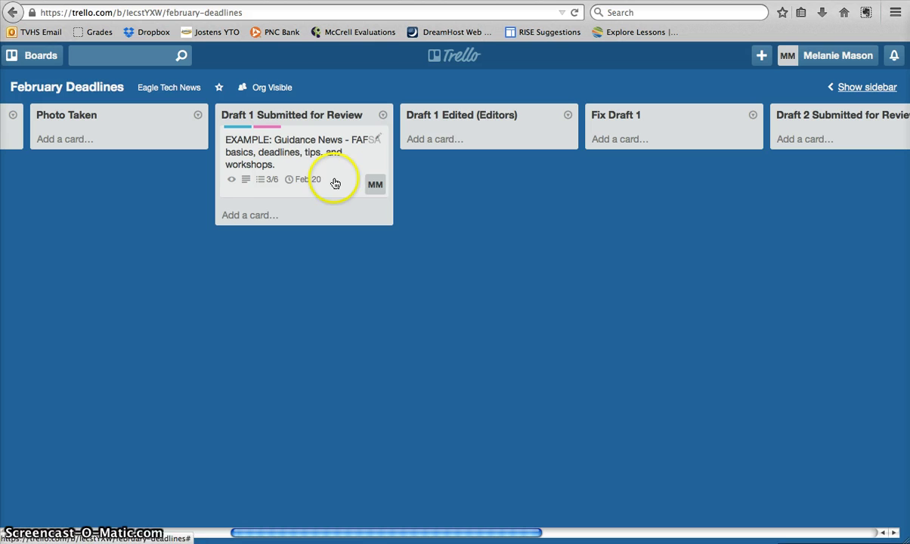
Move the EXAMPLE card through Draft 1 Edited (Editors), past Fix Draft 1, into Draft 2 Submitted for Review.
left_click(307, 172)
left_click_drag(308, 172, 456, 168)
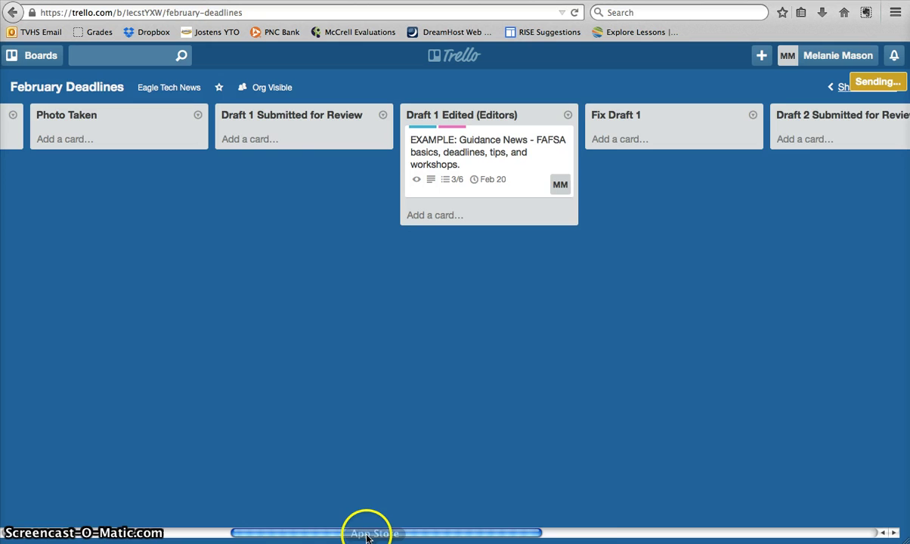
left_click_drag(386, 536, 567, 536)
left_click_drag(111, 142, 429, 138)
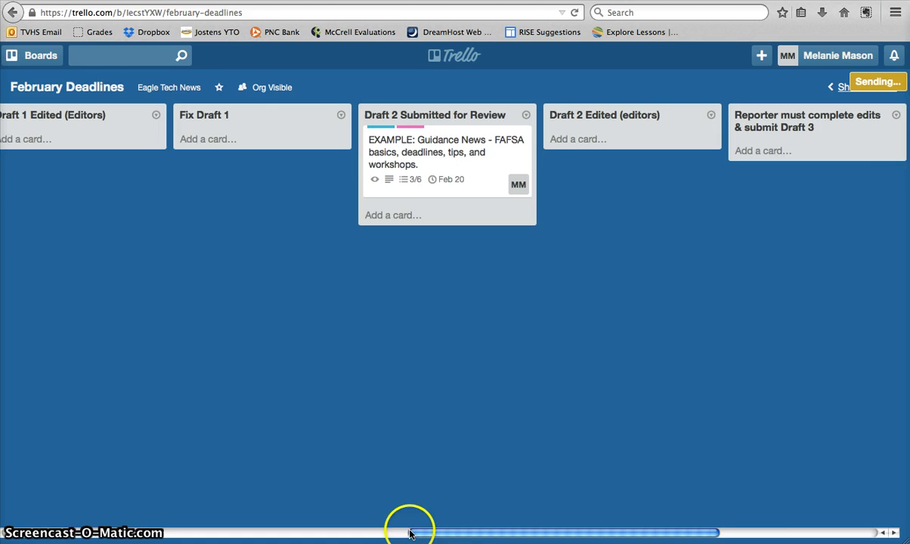
left_click_drag(409, 534, 482, 534)
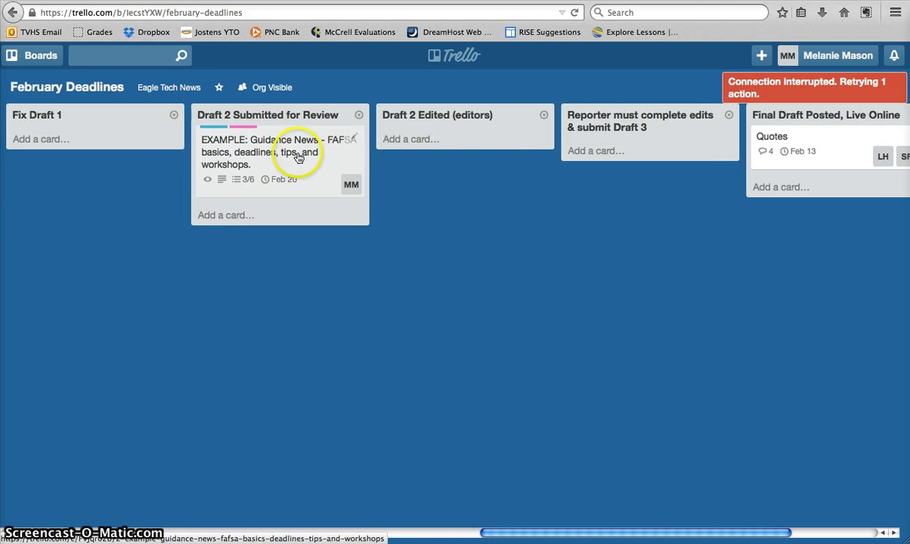
Carry the EXAMPLE card to Final Draft Posted, Live Online, then Reporter must complete edits & submit Draft 3.
left_click_drag(299, 156, 707, 174)
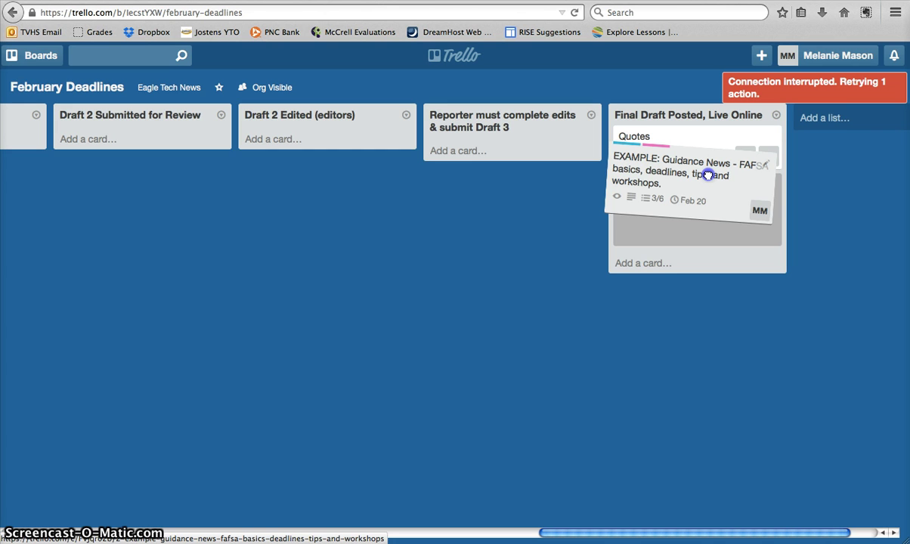
left_click_drag(707, 175, 491, 153)
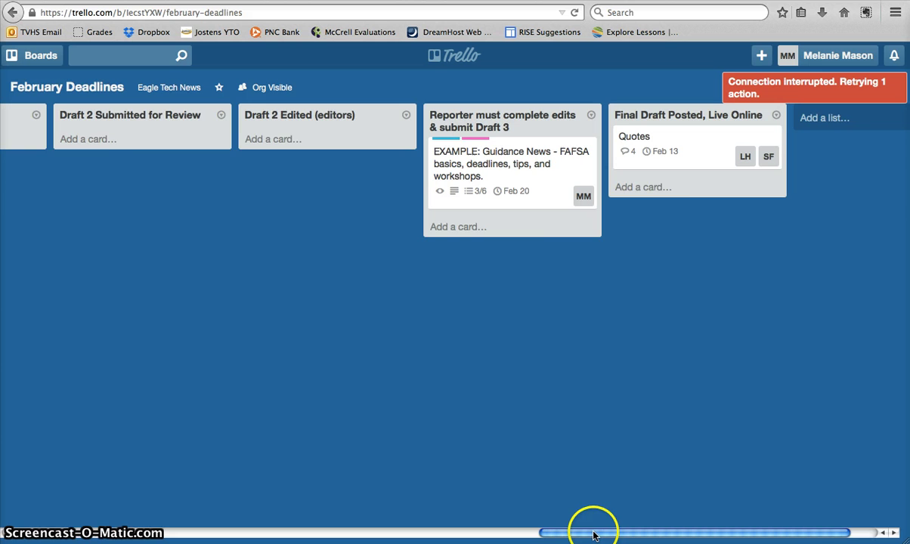
left_click_drag(595, 535, 520, 524)
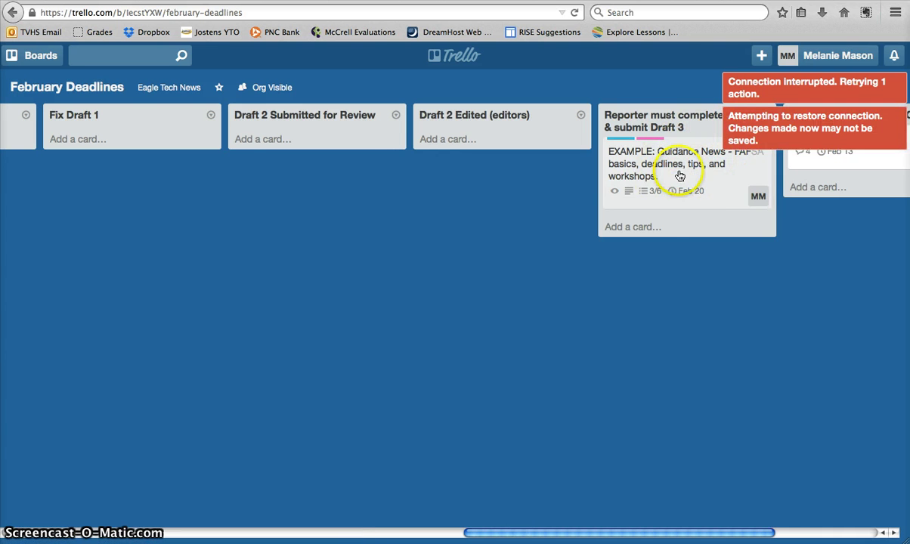
left_click_drag(499, 536, 578, 534)
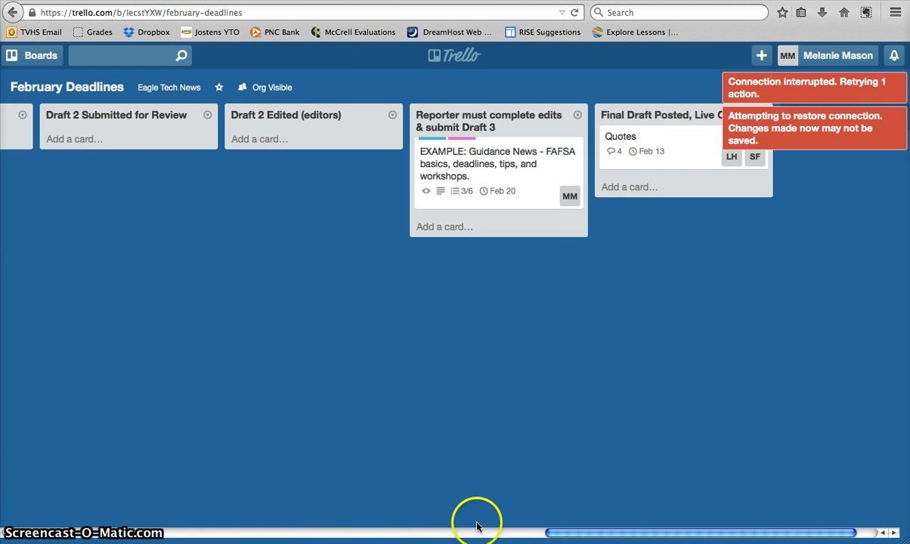
left_click_drag(511, 186, 49, 122)
Drag the EXAMPLE FAFSA card back left into Interview Scheduled, leaving other story cards in Start Here.
left_click_drag(3, 158, 261, 150)
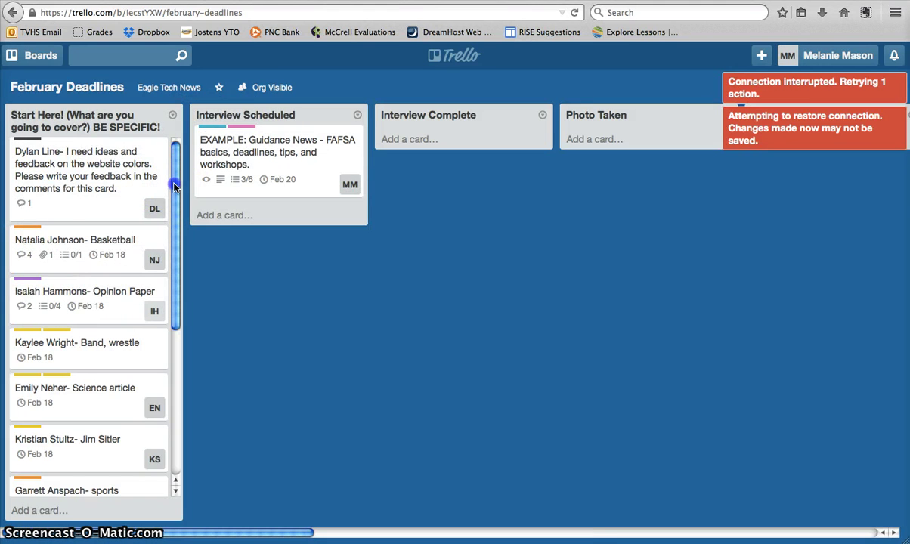
left_click_drag(175, 183, 189, 366)
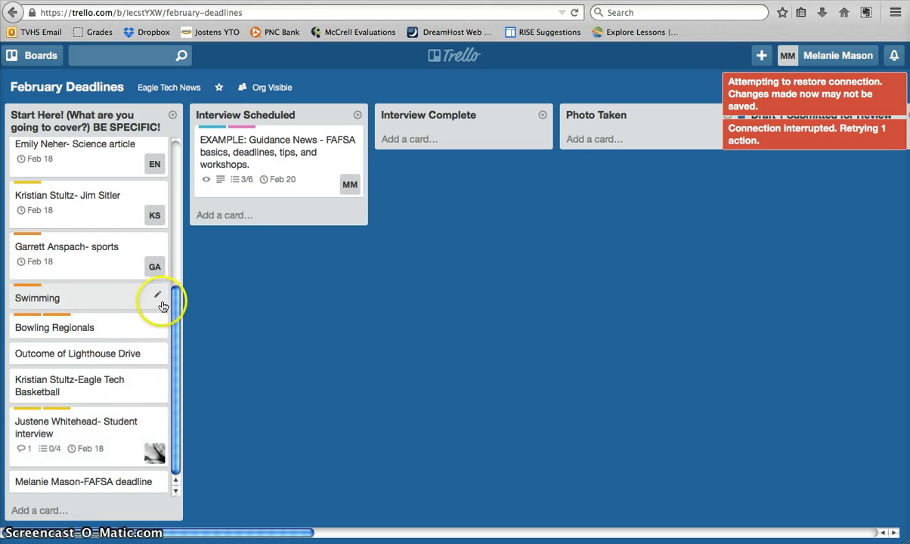
left_click_drag(173, 308, 174, 155)
left_click(308, 166)
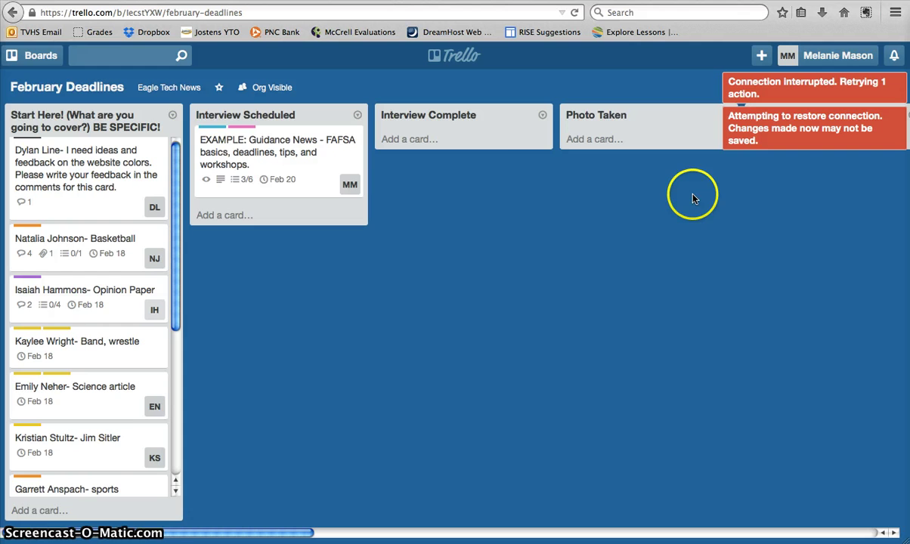